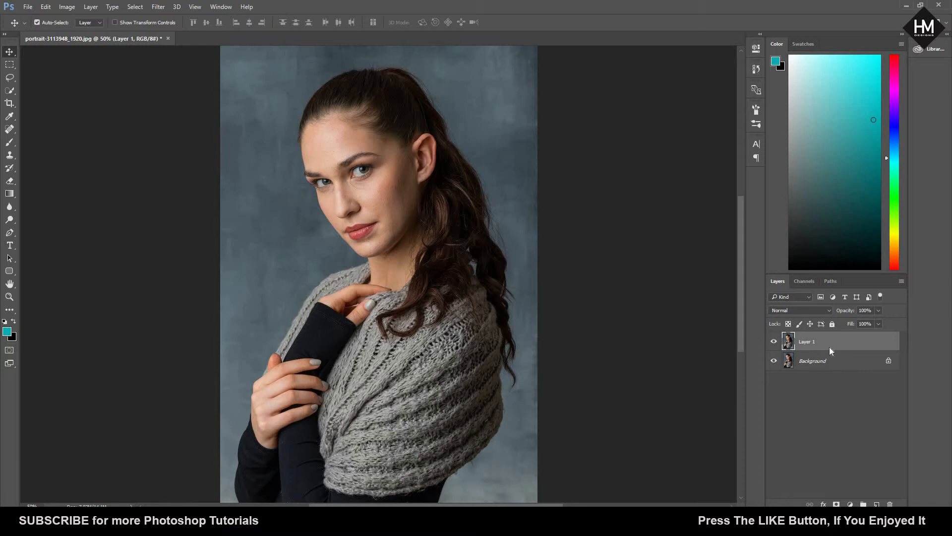
Step: Convert Layer 1 to a smart object and duplicate it
{"action": "right_click", "coordinate": [830, 347]}
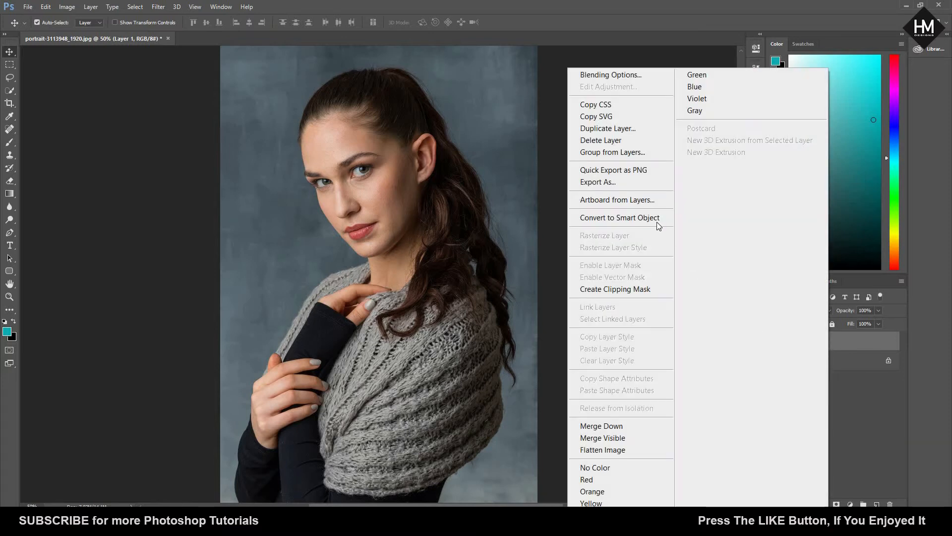
{"action": "left_click", "coordinate": [657, 221]}
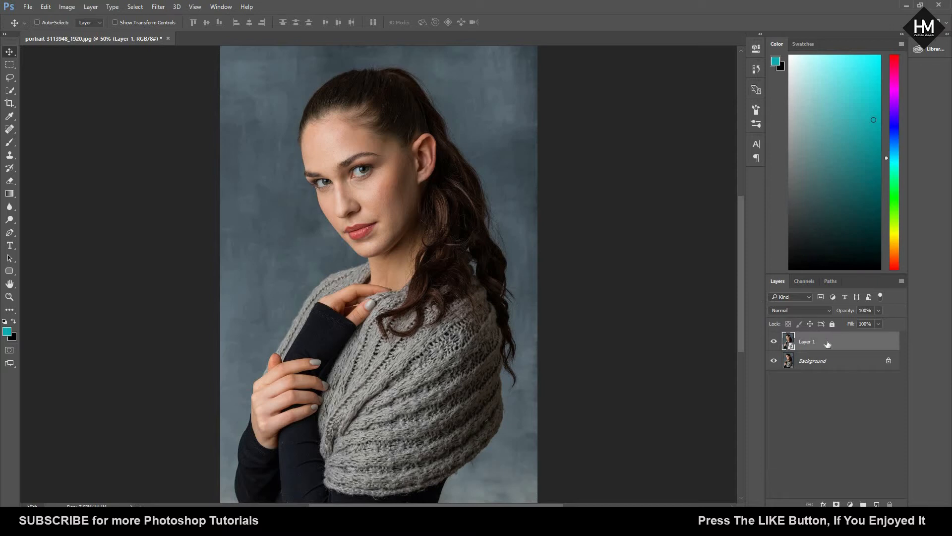
{"action": "key", "text": "ctrl+j"}
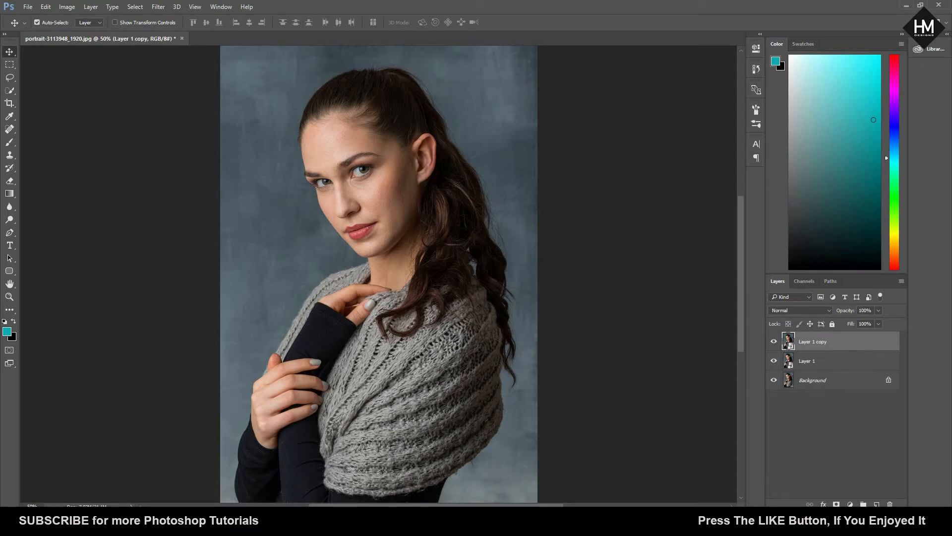
Step: Rename the lower smart object layer Blur and its copy above it High Pass
{"action": "double_click", "coordinate": [807, 360]}
{"action": "type", "text": "B"}
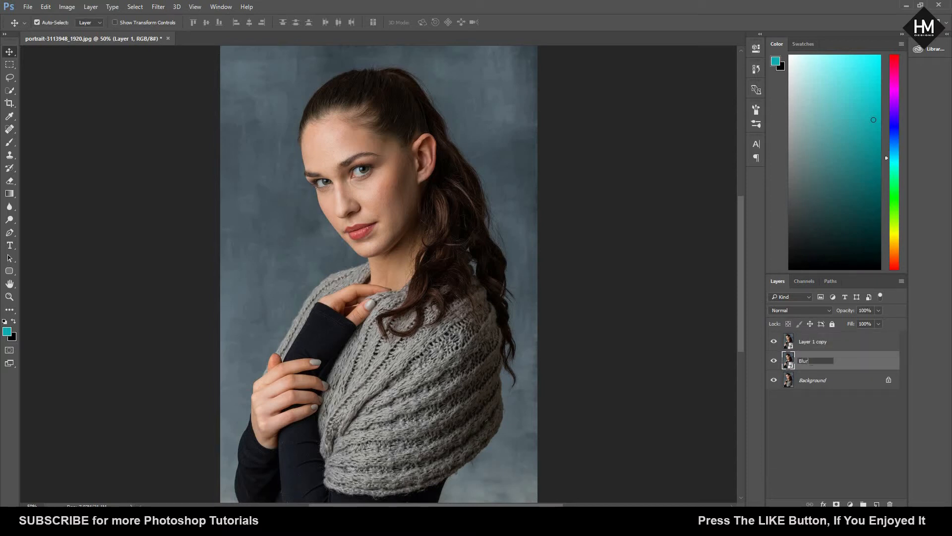
{"action": "type", "text": "lur"}
{"action": "double_click", "coordinate": [810, 343]}
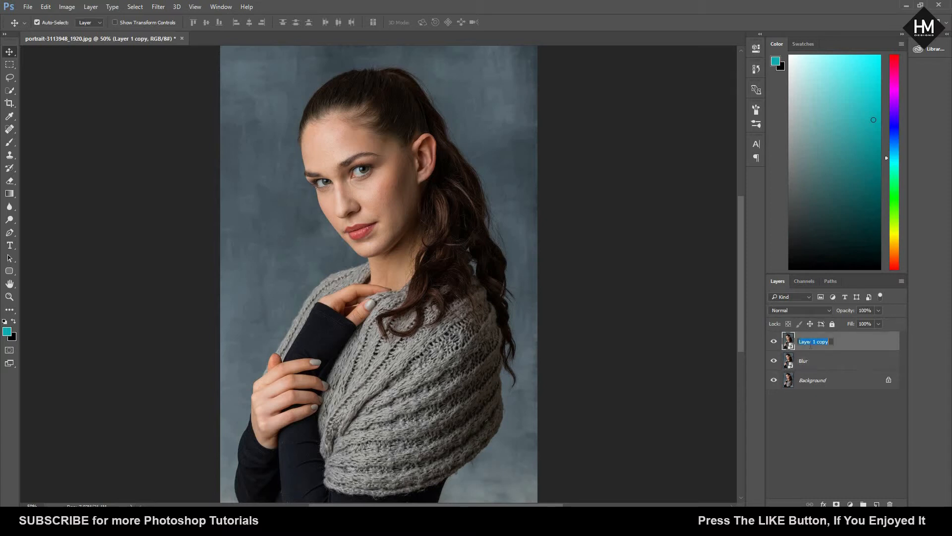
{"action": "type", "text": "High Pass"}
{"action": "key", "text": "Return"}
Step: Apply a Gaussian Blur with a 4.0 pixel radius to the Blur layer, previewing the eye area
{"action": "left_click", "coordinate": [822, 356]}
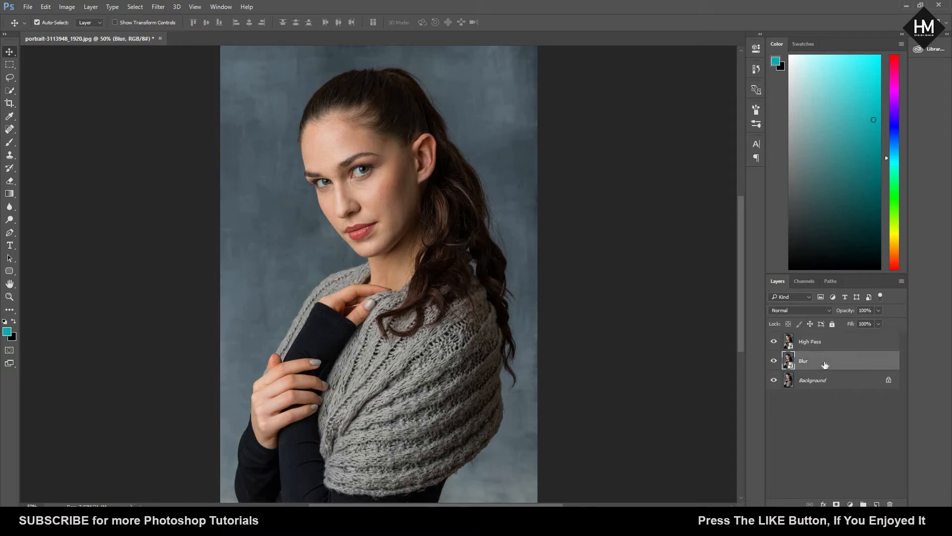
{"action": "left_click", "coordinate": [165, 9]}
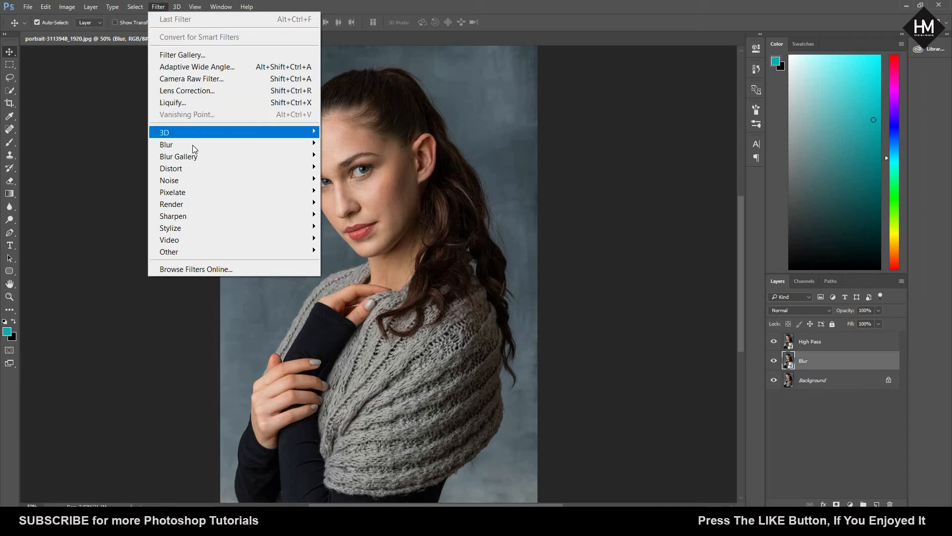
{"action": "mouse_move", "coordinate": [193, 149]}
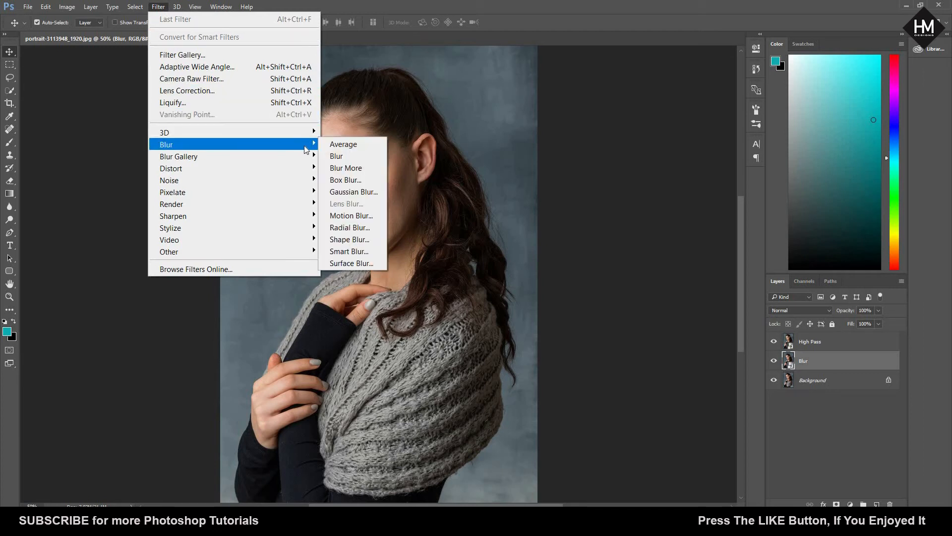
{"action": "left_click", "coordinate": [353, 191]}
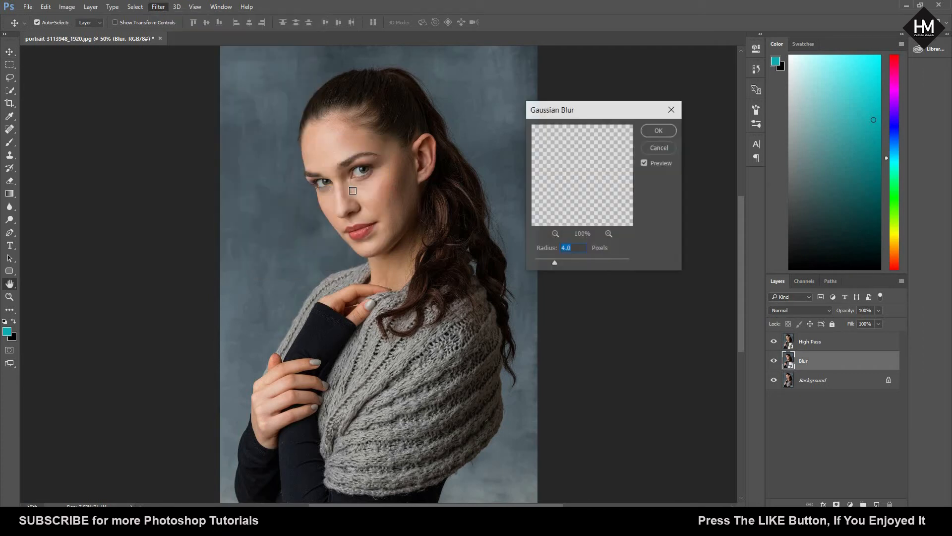
{"action": "left_click_drag", "start_coordinate": [595, 204], "coordinate": [632, 365]}
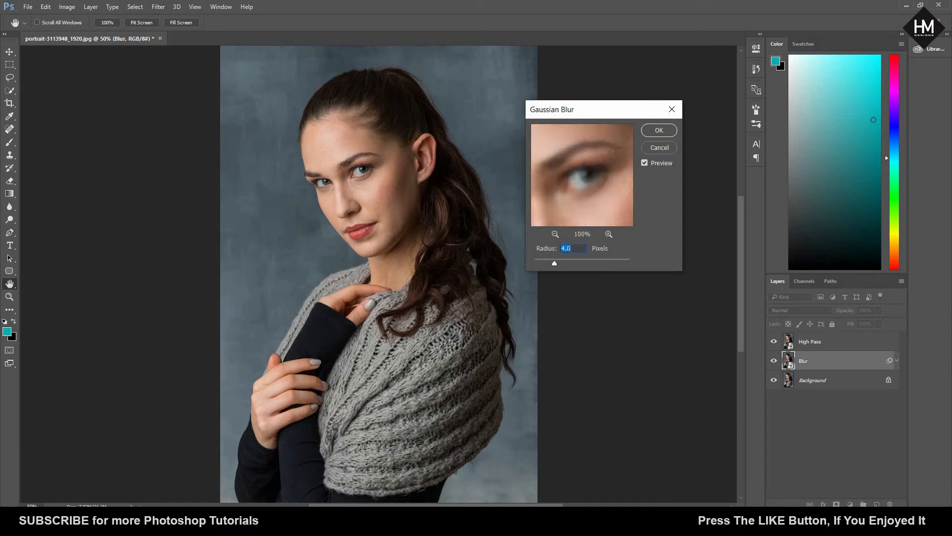
{"action": "left_click", "coordinate": [660, 130]}
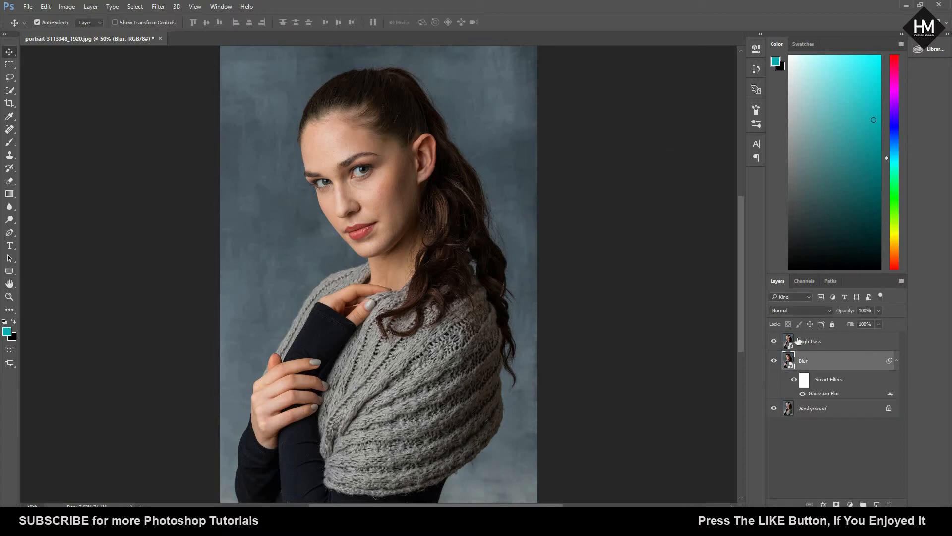
Step: Set the High Pass layer's blend mode to Vivid Light
{"action": "left_click", "coordinate": [812, 344]}
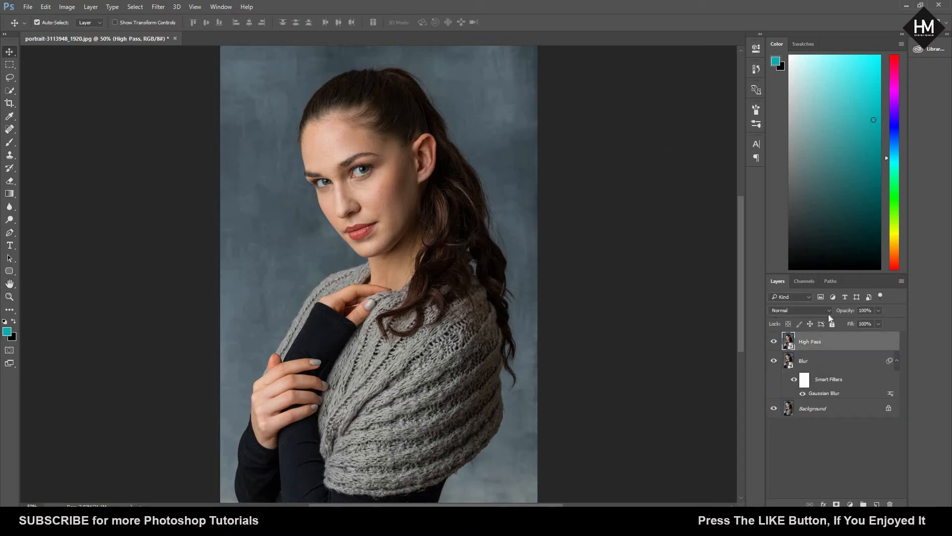
{"action": "left_click", "coordinate": [829, 310]}
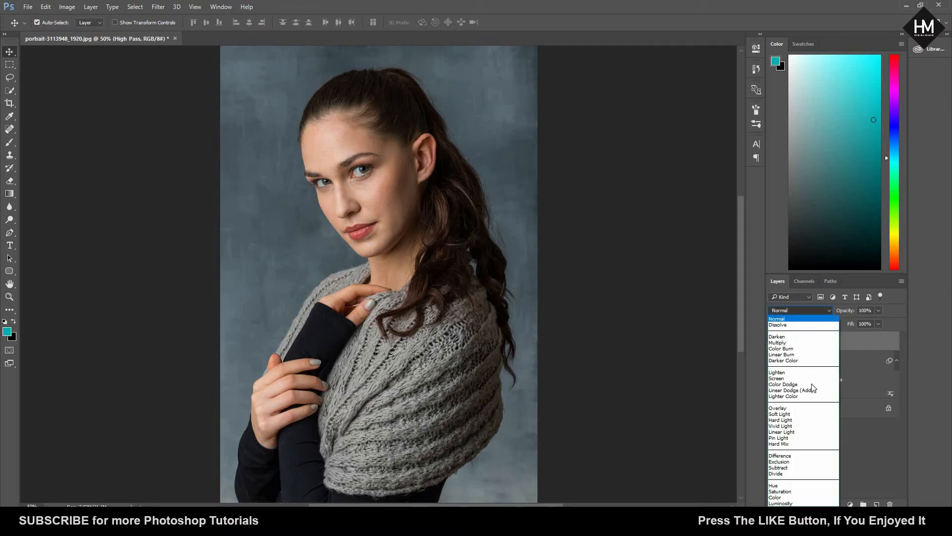
{"action": "left_click", "coordinate": [804, 426]}
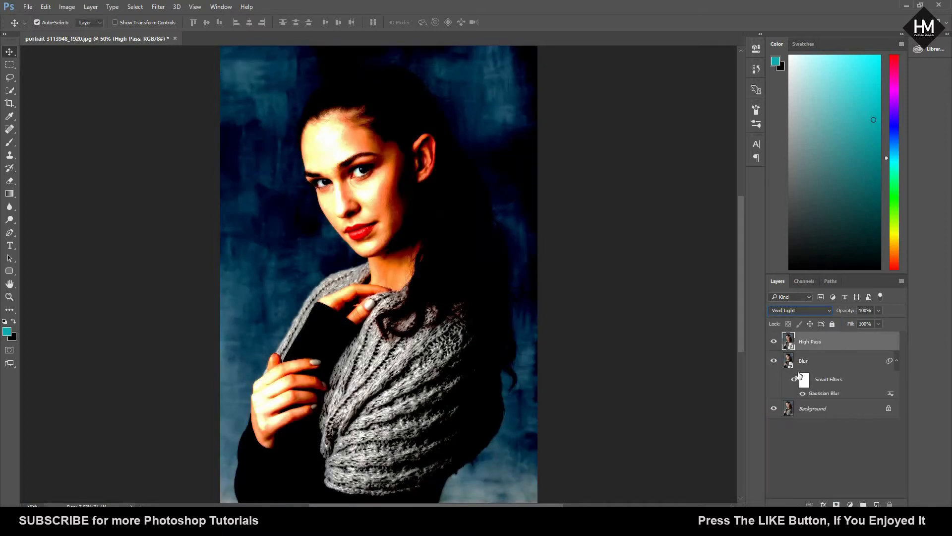
Step: Apply the High Pass filter to the High Pass layer, keeping the radius close to its minimum
{"action": "left_click", "coordinate": [165, 7]}
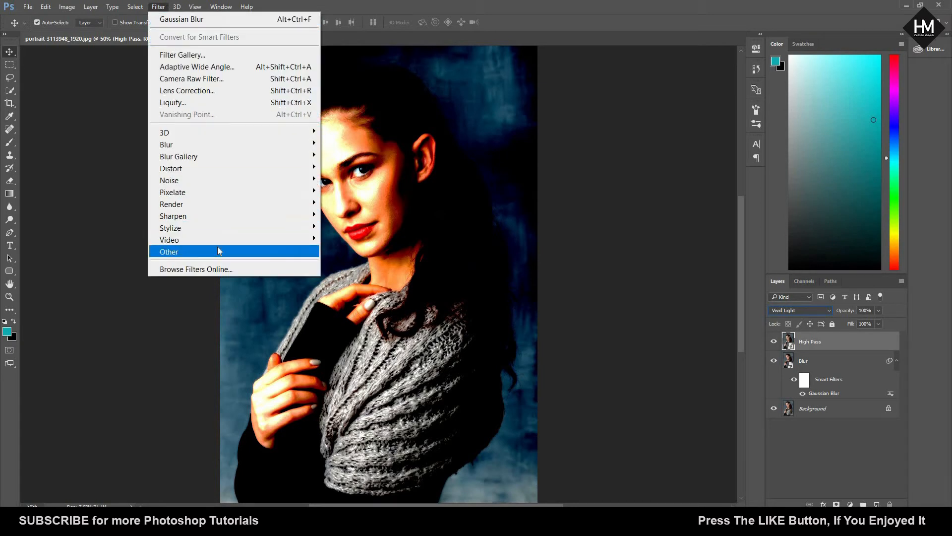
{"action": "mouse_move", "coordinate": [261, 253]}
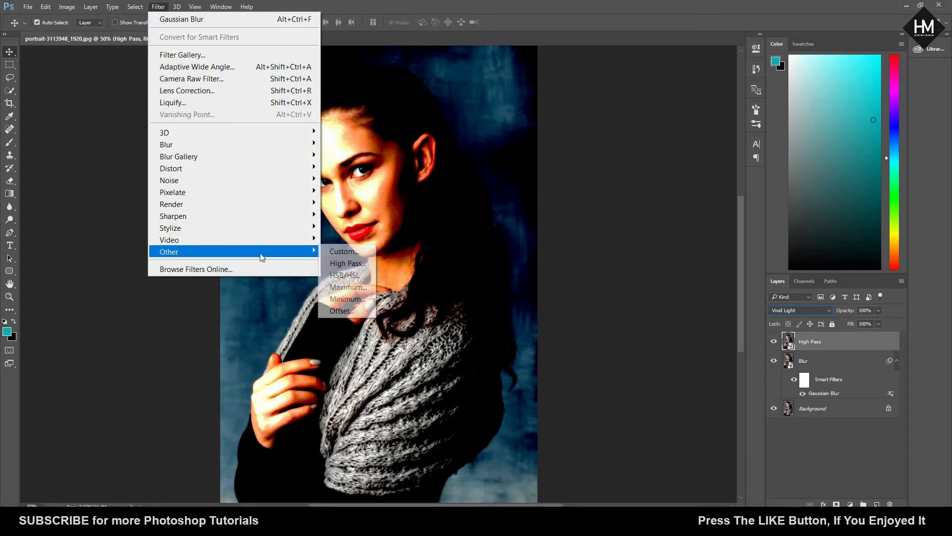
{"action": "left_click", "coordinate": [355, 263]}
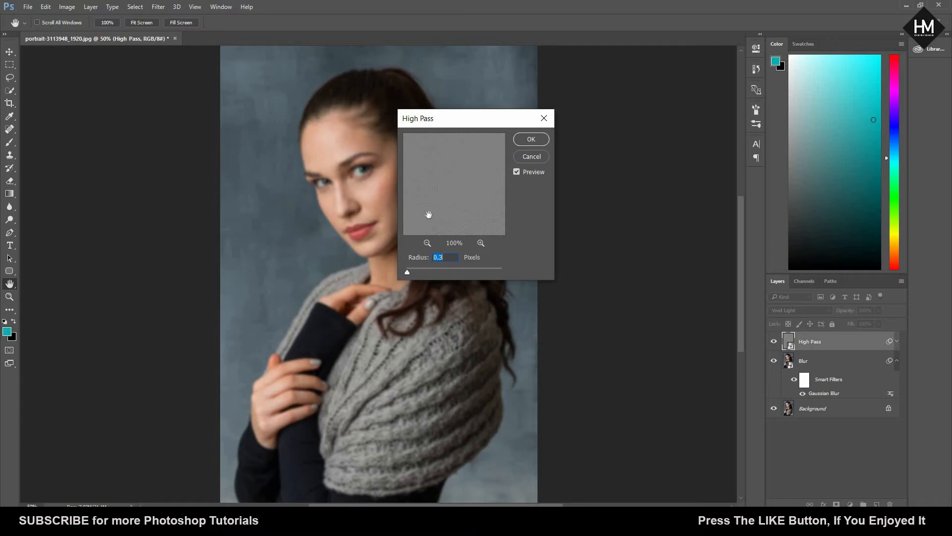
{"action": "left_click_drag", "start_coordinate": [452, 184], "coordinate": [490, 390]}
{"action": "left_click_drag", "start_coordinate": [408, 272], "coordinate": [411, 271]}
{"action": "left_click_drag", "start_coordinate": [407, 272], "coordinate": [407, 271]}
{"action": "left_click", "coordinate": [531, 139]}
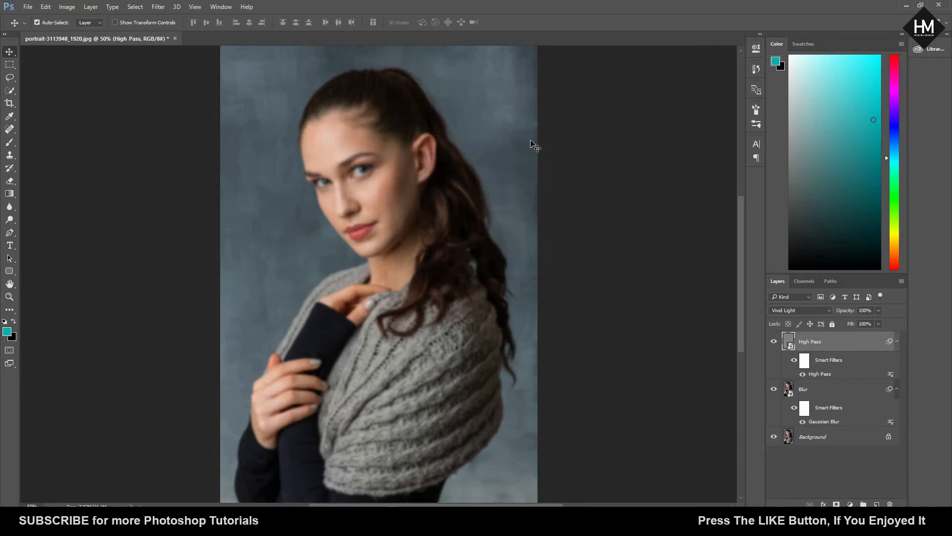
Step: Group the High Pass and Blur layers and add a black layer mask to the group
{"action": "left_click", "coordinate": [839, 389], "text": "ctrl"}
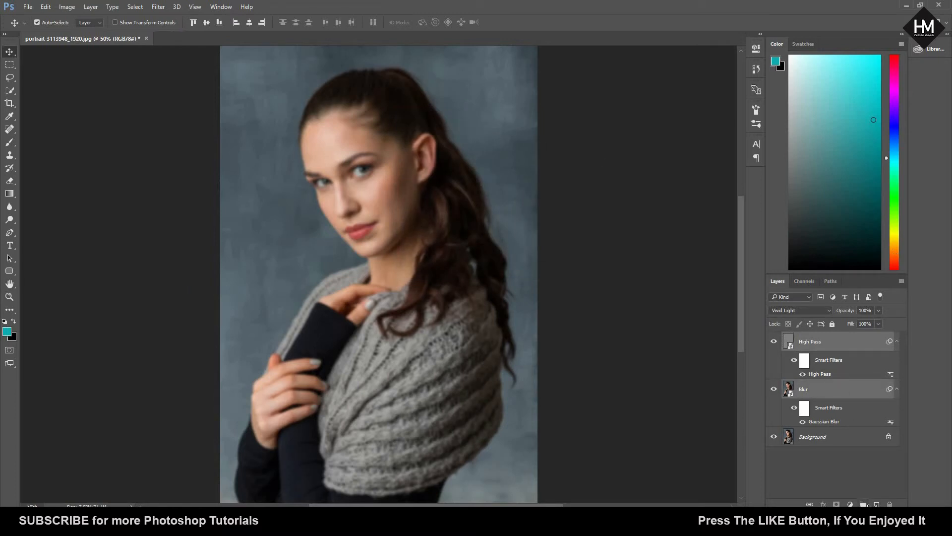
{"action": "left_click", "coordinate": [863, 503]}
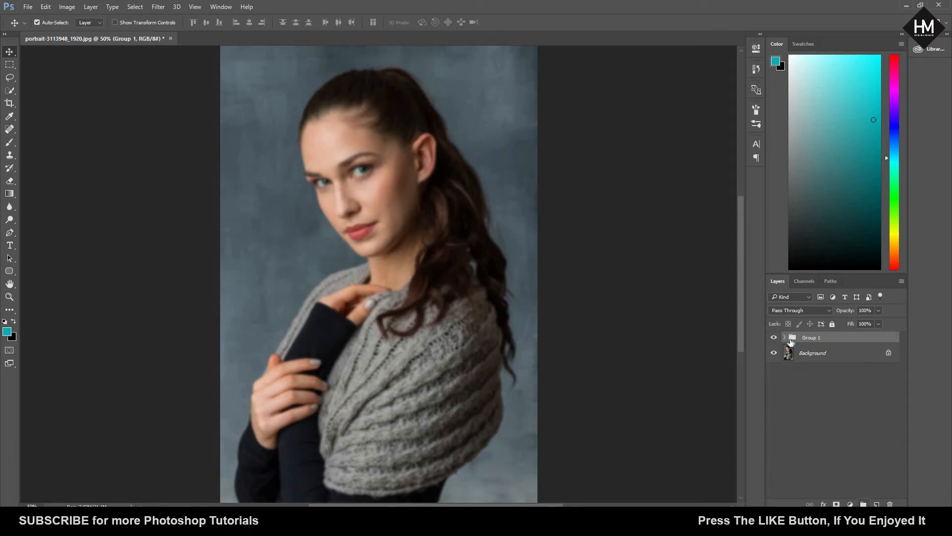
{"action": "left_click", "coordinate": [837, 504], "text": "alt"}
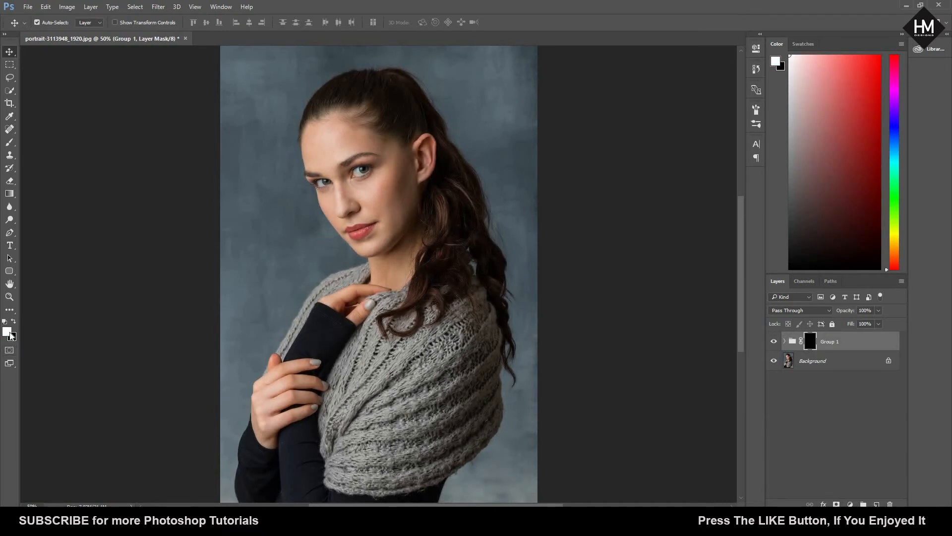
Step: Enlarge the soft brush to about 90 px and paint white on the group's mask over the forehead skin
{"action": "left_click", "coordinate": [12, 145]}
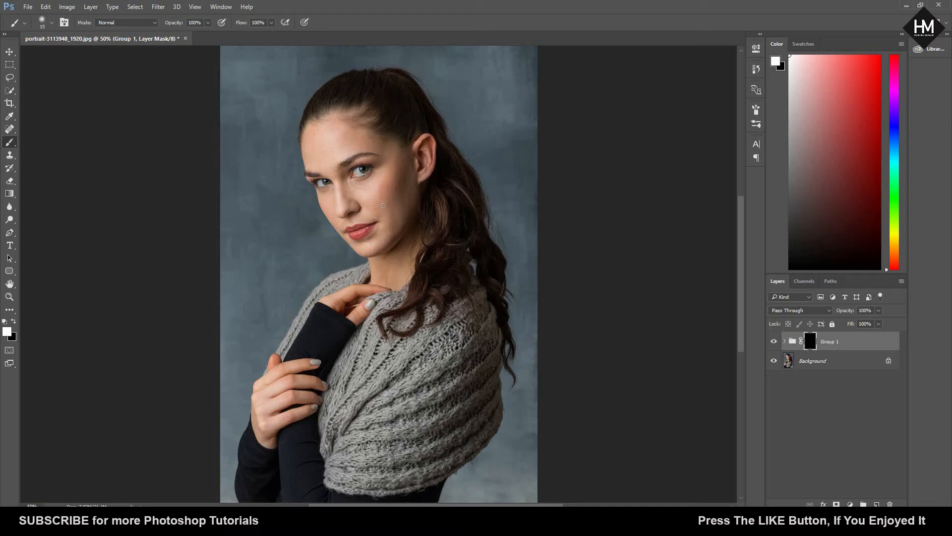
{"action": "key", "text": "ctrl+plus"}
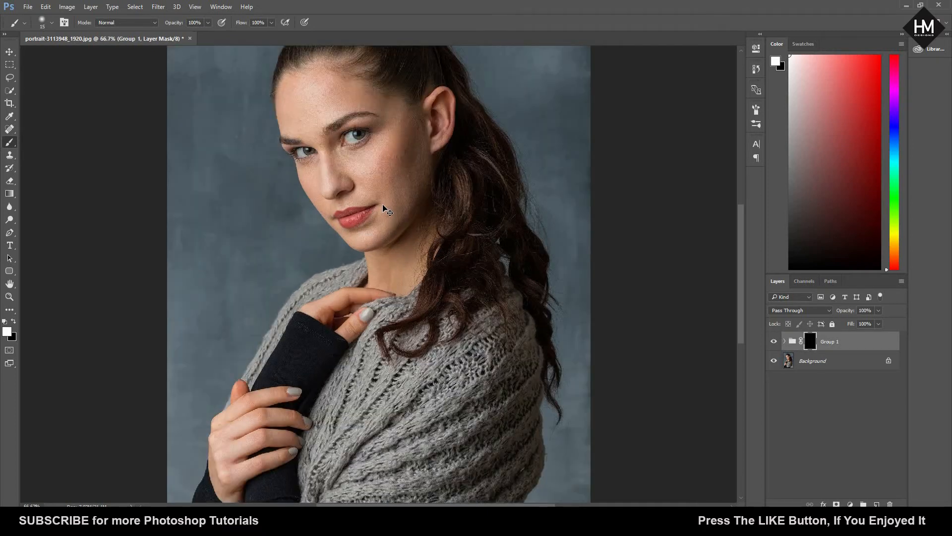
{"action": "key", "text": "ctrl+plus"}
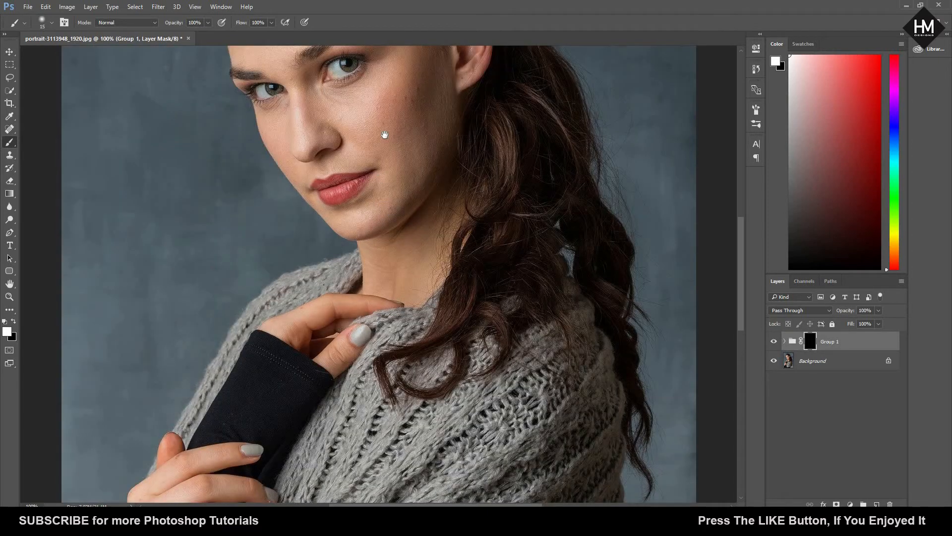
{"action": "left_click_drag", "start_coordinate": [406, 331], "coordinate": [426, 525]}
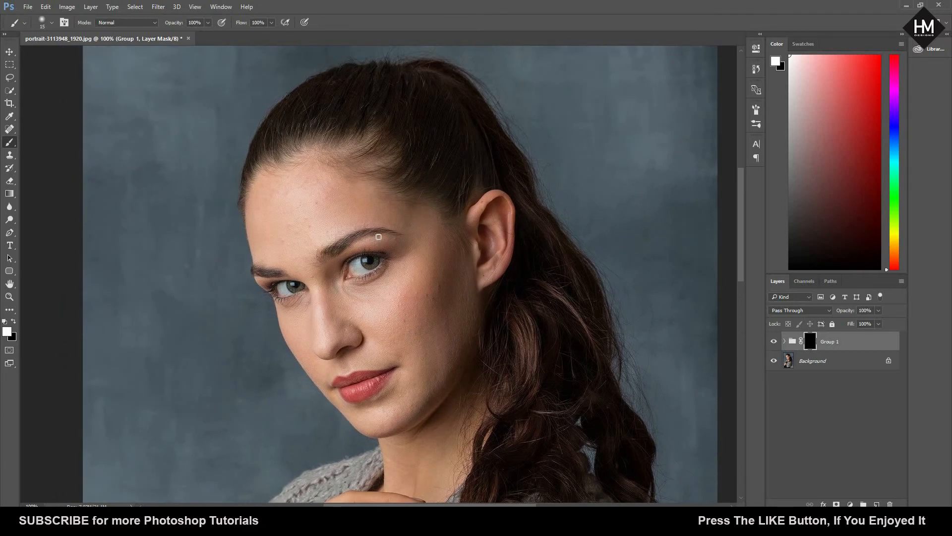
{"action": "key", "text": "bracketright"}
{"action": "key", "text": "bracketright"}
{"action": "key", "text": "bracketright"}
{"action": "key", "text": "bracketright"}
{"action": "key", "text": "bracketright"}
{"action": "key", "text": "bracketright"}
{"action": "key", "text": "bracketright"}
{"action": "key", "text": "bracketright"}
{"action": "key", "text": "bracketright"}
{"action": "key", "text": "bracketright"}
{"action": "key", "text": "bracketright"}
{"action": "key", "text": "bracketleft"}
{"action": "key", "text": "bracketleft"}
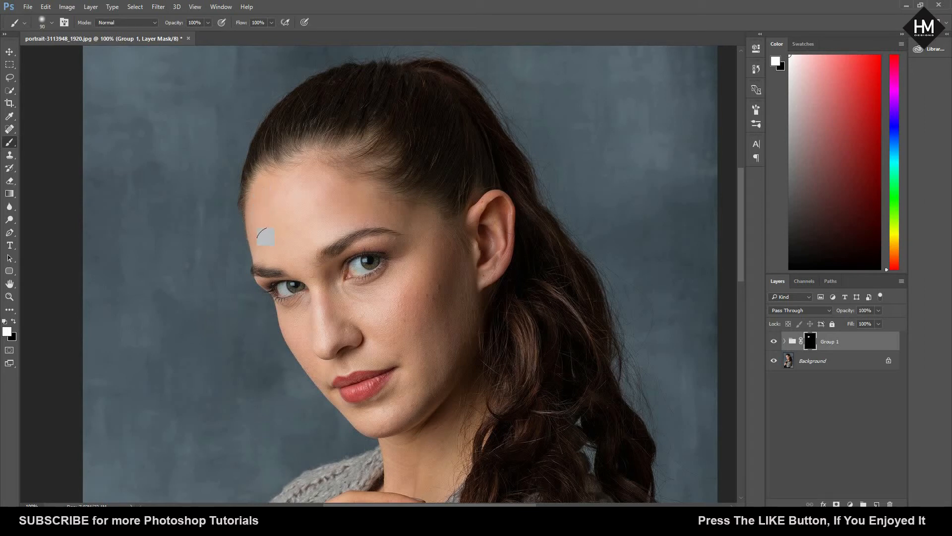
Step: Reduce the brush to 60 px and paint the mask over the remaining forehead, temple and large cheek
{"action": "key", "text": "bracketleft"}
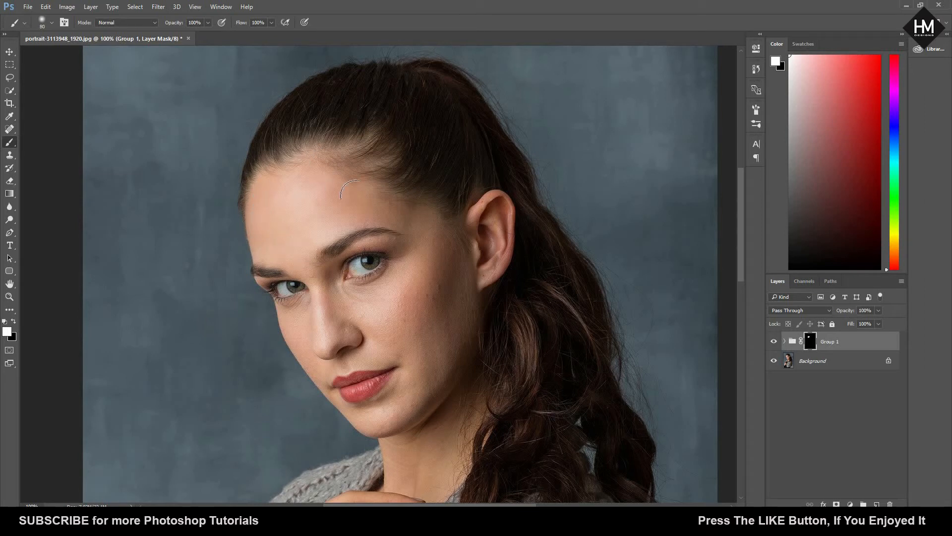
{"action": "key", "text": "bracketleft"}
{"action": "key", "text": "bracketleft"}
Step: Paint the group's mask with a smaller brush over the nose, the area between the eyebrows and the nearer eye's lid
{"action": "key", "text": "ctrl+plus"}
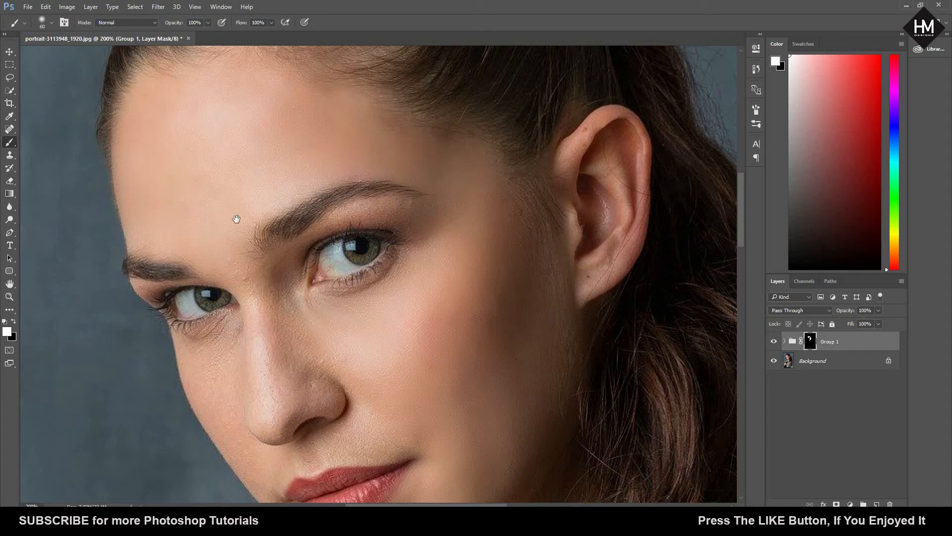
{"action": "left_click_drag", "start_coordinate": [149, 206], "coordinate": [182, 193]}
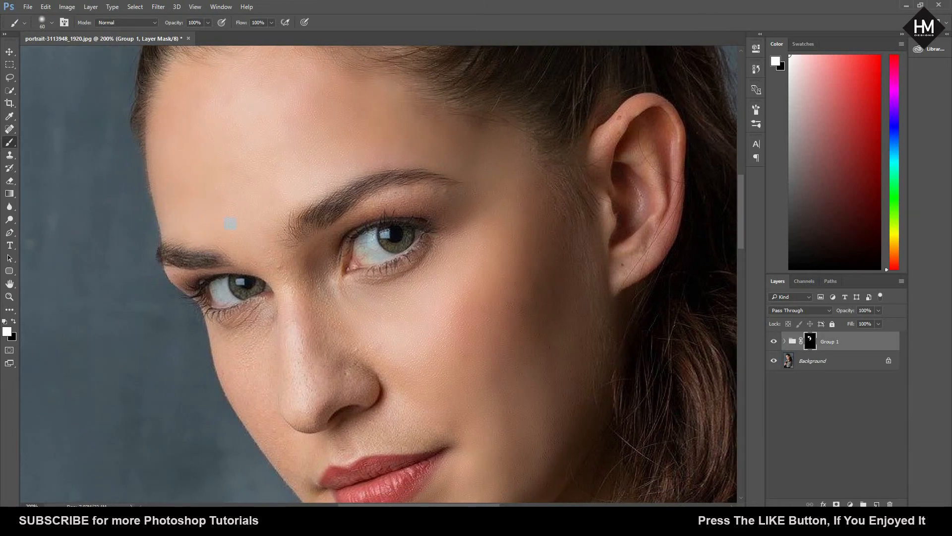
{"action": "key", "text": "bracketleft"}
{"action": "key", "text": "bracketleft"}
{"action": "key", "text": "bracketleft"}
{"action": "key", "text": "bracketleft"}
{"action": "mouse_move", "coordinate": [269, 248]}
{"action": "left_mouse_down"}
{"action": "mouse_move", "coordinate": [305, 414]}
{"action": "mouse_move", "coordinate": [314, 387]}
{"action": "mouse_move", "coordinate": [361, 384]}
{"action": "mouse_move", "coordinate": [318, 349]}
{"action": "mouse_move", "coordinate": [352, 362]}
{"action": "left_mouse_up"}
{"action": "mouse_move", "coordinate": [322, 279]}
{"action": "left_mouse_down"}
{"action": "mouse_move", "coordinate": [320, 249]}
{"action": "mouse_move", "coordinate": [311, 251]}
{"action": "mouse_move", "coordinate": [310, 312]}
{"action": "left_mouse_up"}
{"action": "left_click_drag", "start_coordinate": [445, 199], "coordinate": [409, 202]}
Step: Reduce the brush to 15 px and paint the mask over the skin around the nostril and above the upper lip
{"action": "key", "text": "bracketleft"}
{"action": "key", "text": "bracketleft"}
{"action": "key", "text": "bracketleft"}
{"action": "key", "text": "bracketright"}
{"action": "key", "text": "bracketleft"}
{"action": "key", "text": "bracketleft"}
{"action": "key", "text": "bracketleft"}
{"action": "left_click_drag", "start_coordinate": [439, 363], "coordinate": [502, 294]}
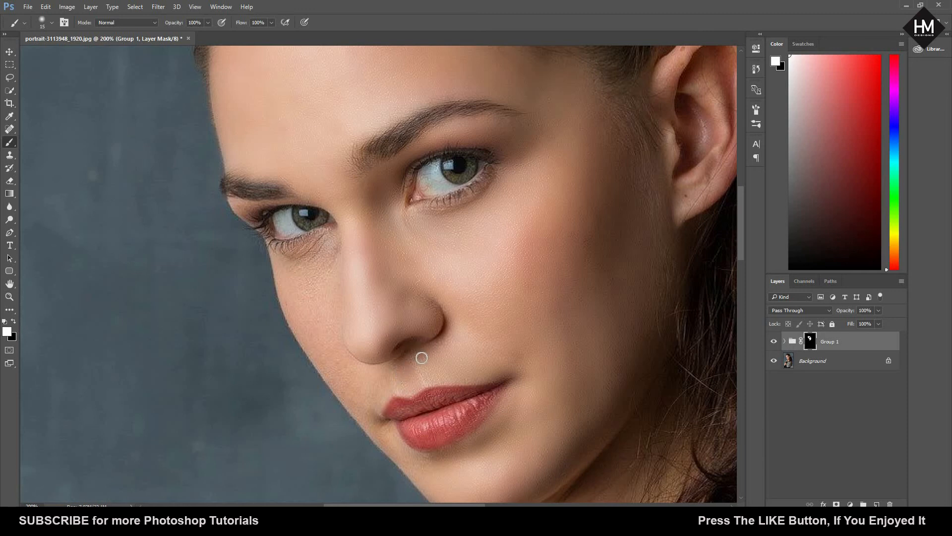
{"action": "left_click_drag", "start_coordinate": [423, 375], "coordinate": [463, 362]}
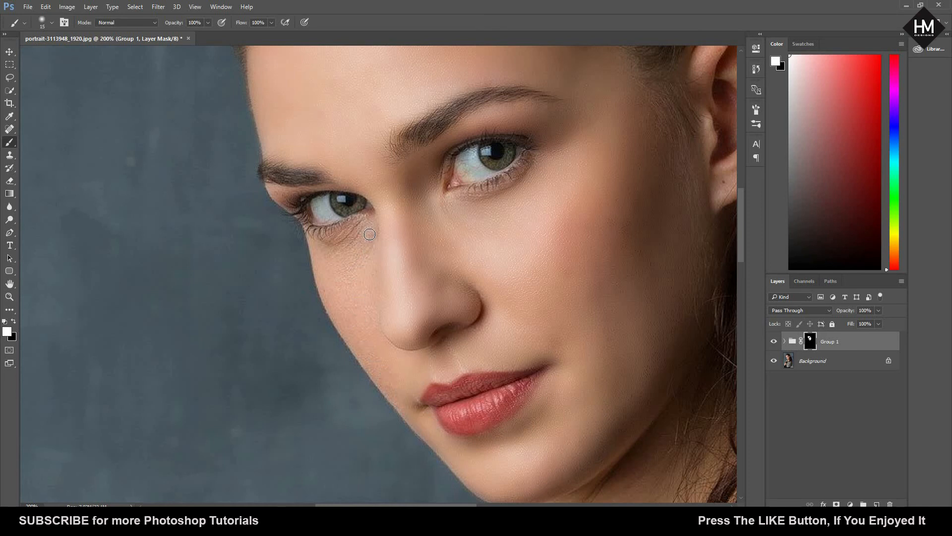
Step: Enlarge the brush to about 20 px and paint the mask over the narrow far cheek and beneath its eye
{"action": "key", "text": "bracketright"}
{"action": "key", "text": "bracketright"}
{"action": "key", "text": "bracketright"}
{"action": "mouse_move", "coordinate": [354, 308]}
{"action": "left_mouse_down"}
{"action": "mouse_move", "coordinate": [334, 274]}
{"action": "mouse_move", "coordinate": [330, 291]}
{"action": "mouse_move", "coordinate": [409, 407]}
{"action": "left_mouse_up"}
{"action": "key", "text": "bracketleft"}
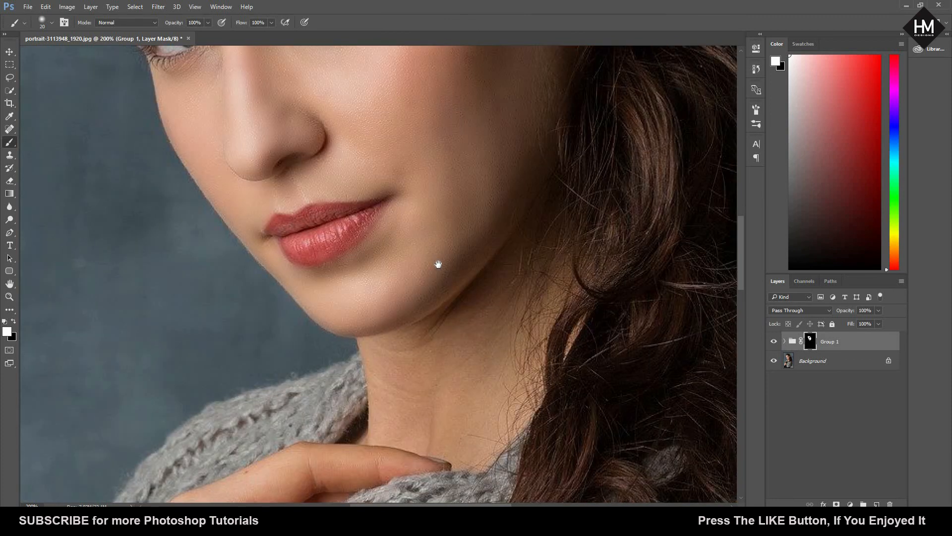
Step: Reduce the brush to 10 px and paint the mask over the skin between the far eye and its eyebrow
{"action": "mouse_move", "coordinate": [438, 261]}
{"action": "left_mouse_down"}
{"action": "mouse_move", "coordinate": [470, 310]}
{"action": "mouse_move", "coordinate": [450, 394]}
{"action": "left_mouse_up"}
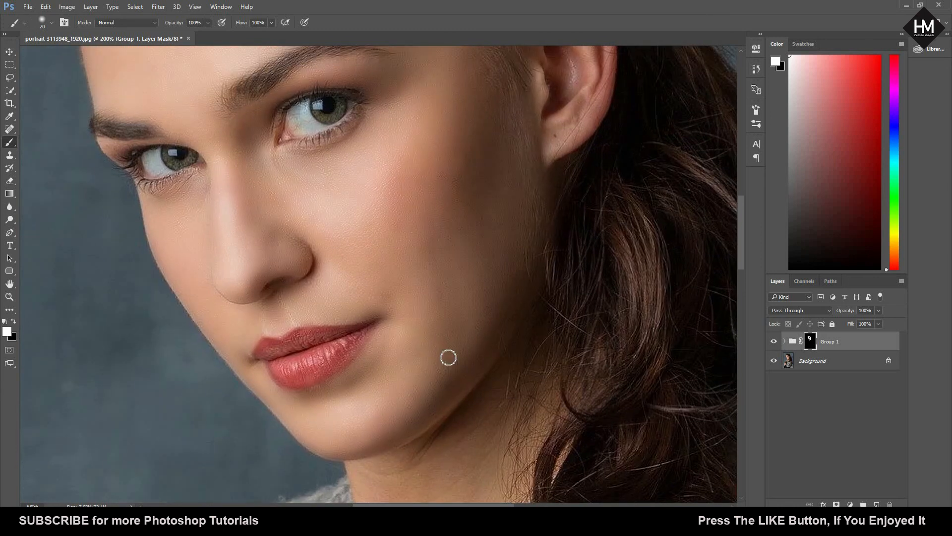
{"action": "left_click_drag", "start_coordinate": [508, 284], "coordinate": [567, 487]}
{"action": "mouse_move", "coordinate": [579, 346]}
{"action": "left_mouse_down"}
{"action": "mouse_move", "coordinate": [633, 334]}
{"action": "mouse_move", "coordinate": [635, 323]}
{"action": "left_mouse_up"}
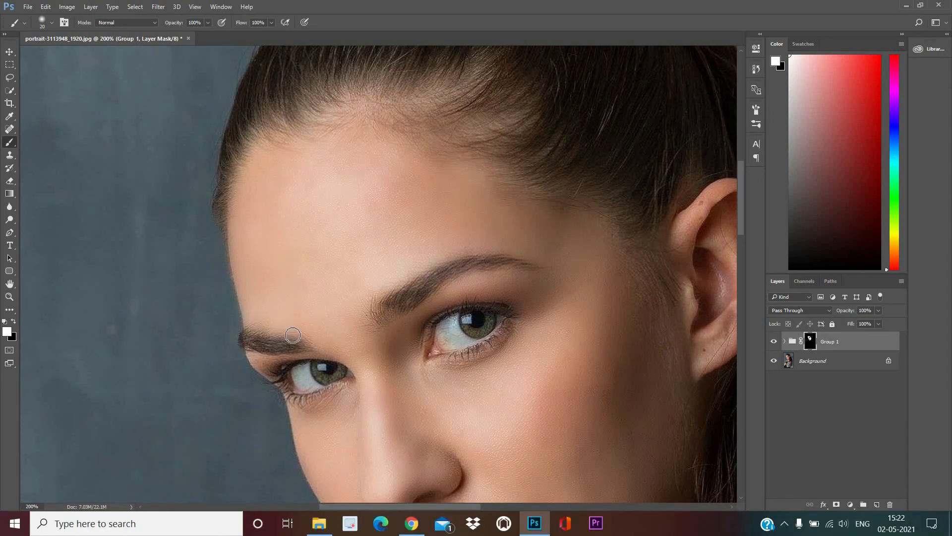
{"action": "key", "text": "bracketleft"}
{"action": "key", "text": "bracketleft"}
{"action": "left_click_drag", "start_coordinate": [260, 360], "coordinate": [330, 357]}
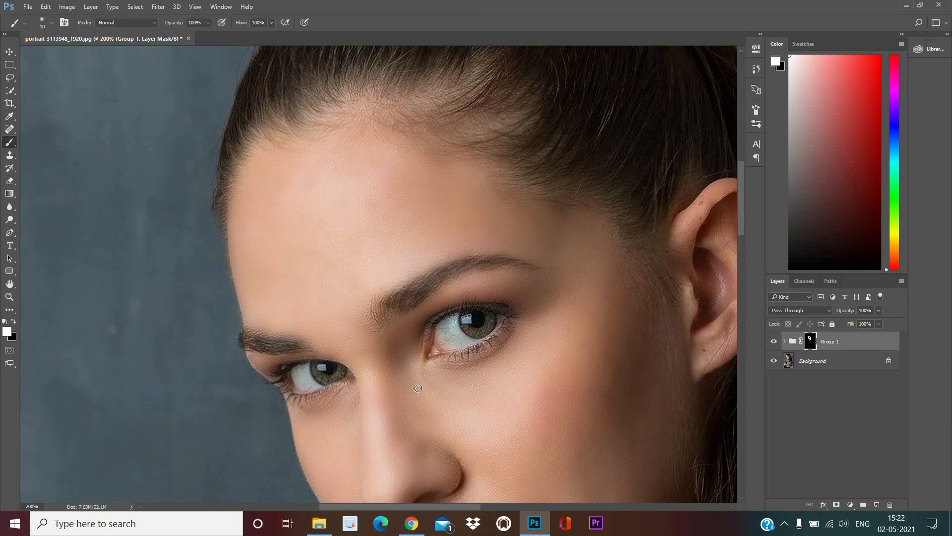
Step: Hide and reshow the skin-smoothing group to compare the retouched face with the original portrait
{"action": "key", "text": "ctrl+minus"}
{"action": "key", "text": "ctrl+minus"}
{"action": "key", "text": "ctrl+minus"}
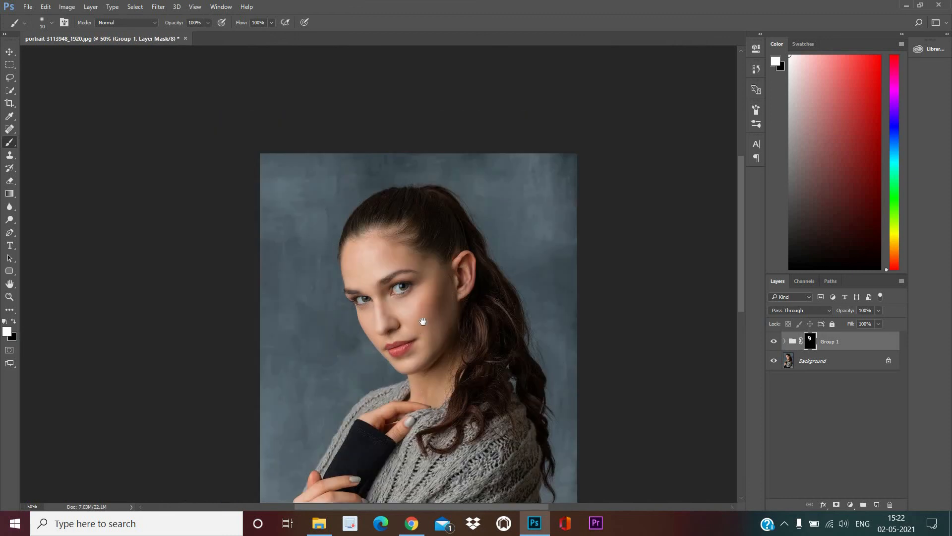
{"action": "left_click_drag", "start_coordinate": [422, 321], "coordinate": [398, 224]}
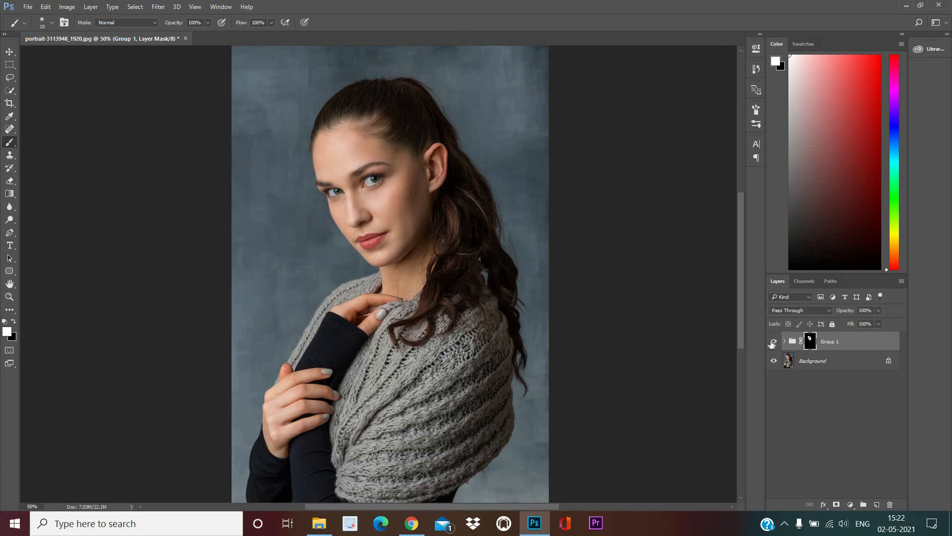
{"action": "key", "text": "ctrl+plus"}
{"action": "key", "text": "ctrl+plus"}
{"action": "scroll", "coordinate": [602, 315], "scroll_direction": "up", "scroll_amount": 3}
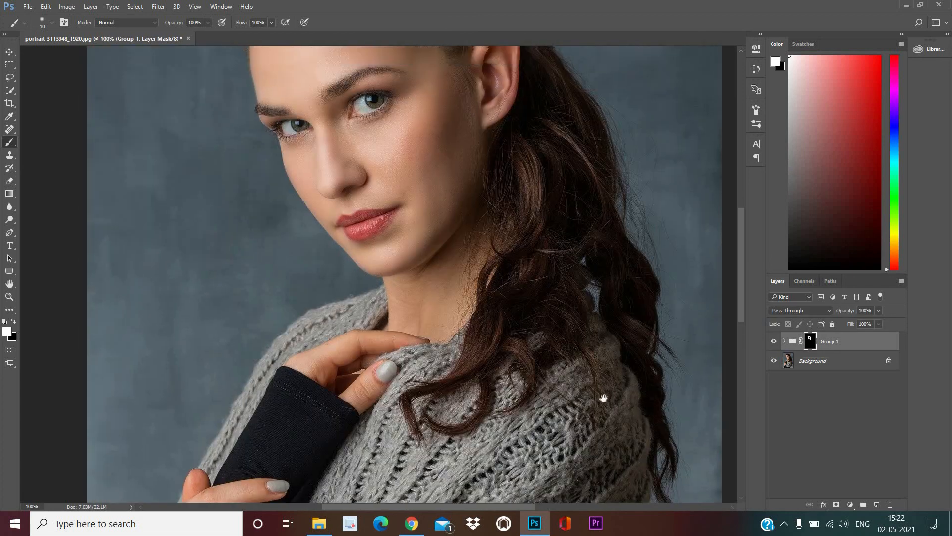
{"action": "left_click", "coordinate": [774, 341]}
{"action": "left_click", "coordinate": [774, 342]}
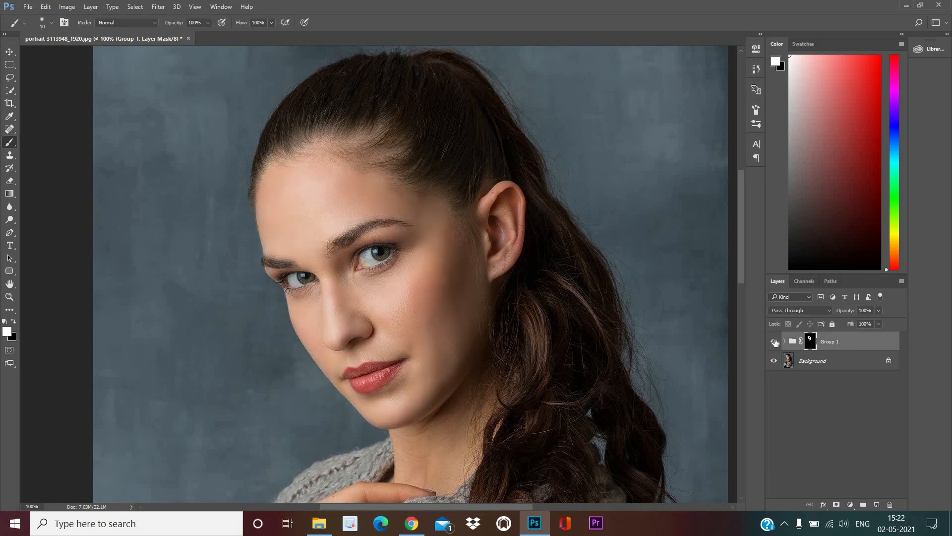
Step: Check the retouch on the whole portrait and switch from the Brush to the Move tool
{"action": "key", "text": "ctrl+minus"}
{"action": "key", "text": "ctrl+minus"}
{"action": "key", "text": "ctrl+minus"}
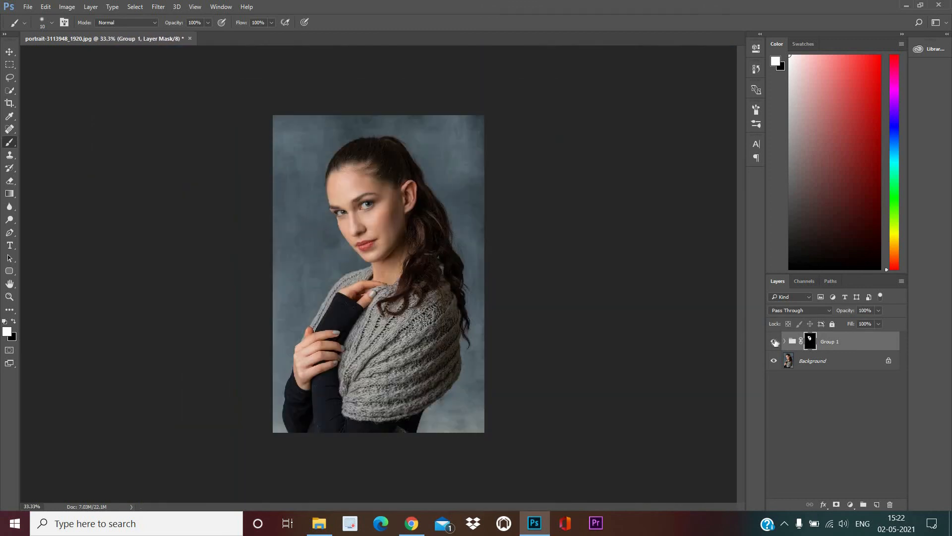
{"action": "key", "text": "ctrl+plus"}
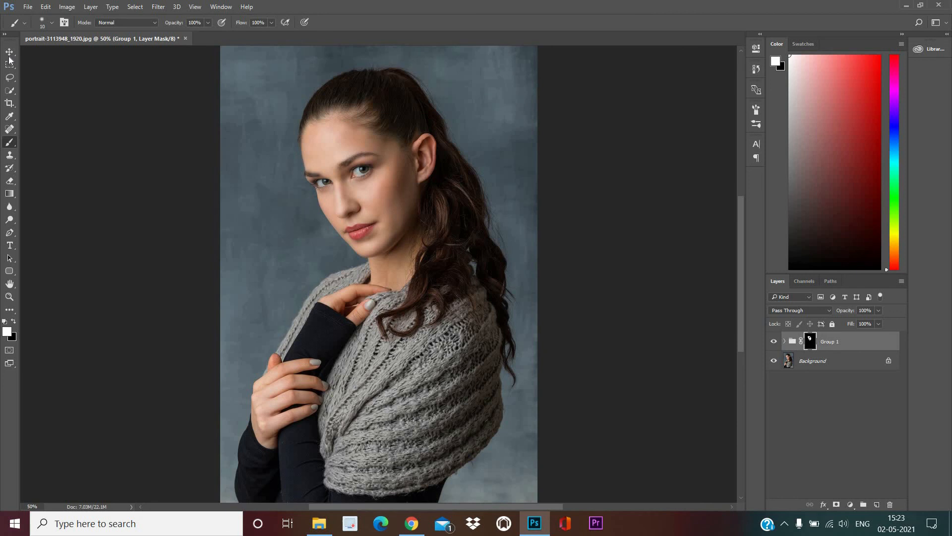
{"action": "key", "text": "v"}
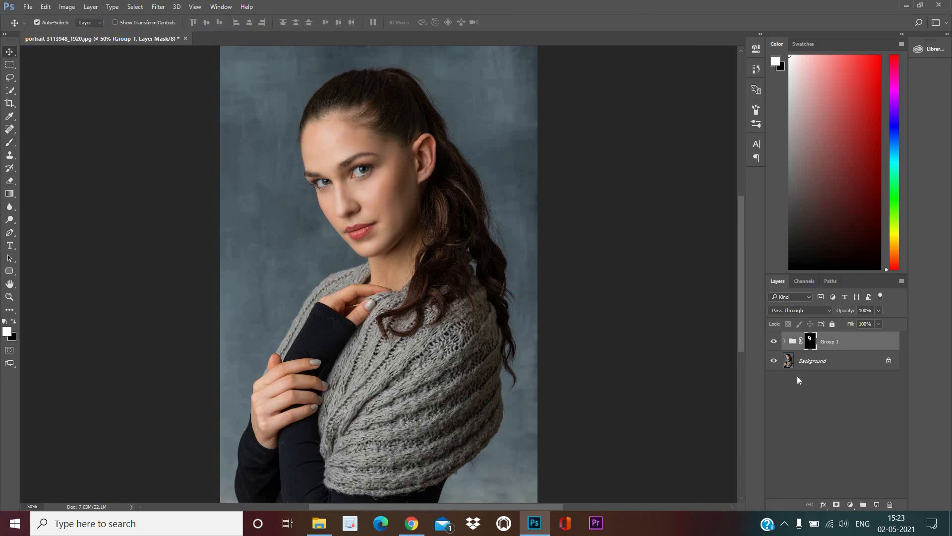